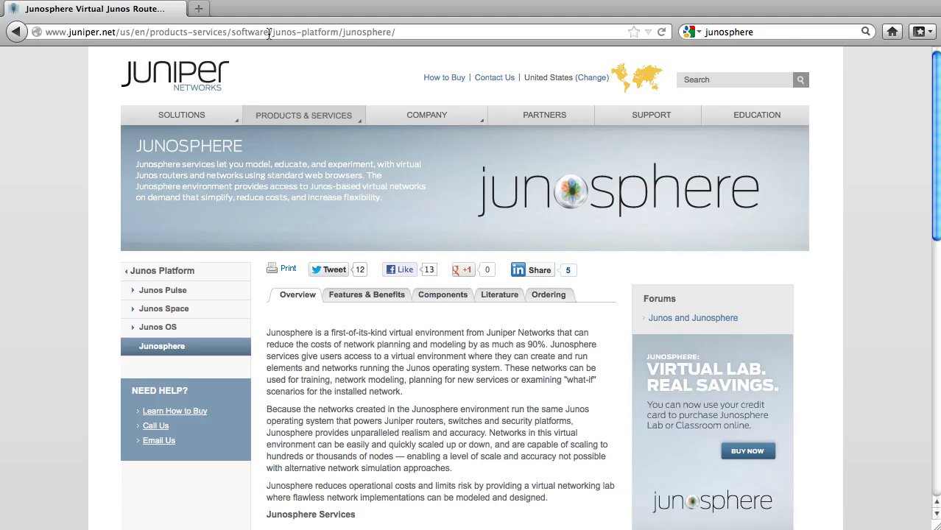
click(270, 32)
text(www.junosphere.net)
key(Return)
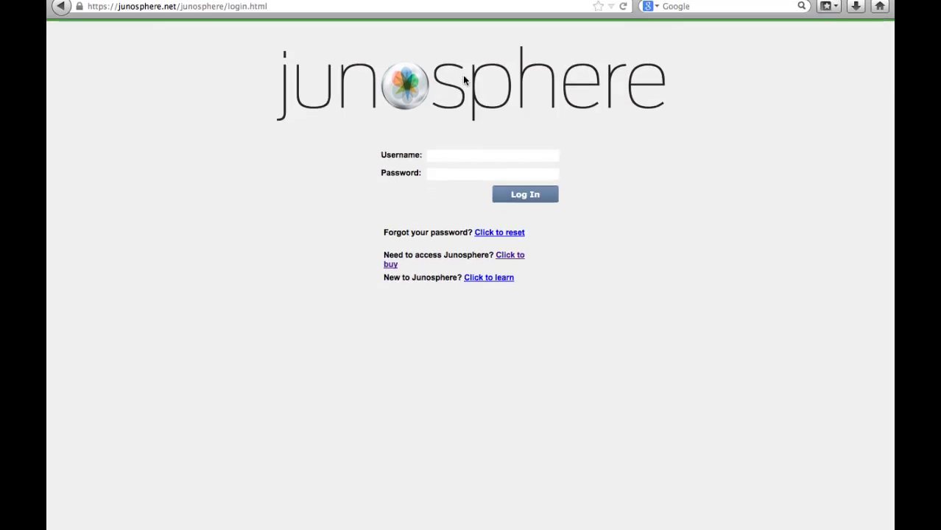
text(amonge)
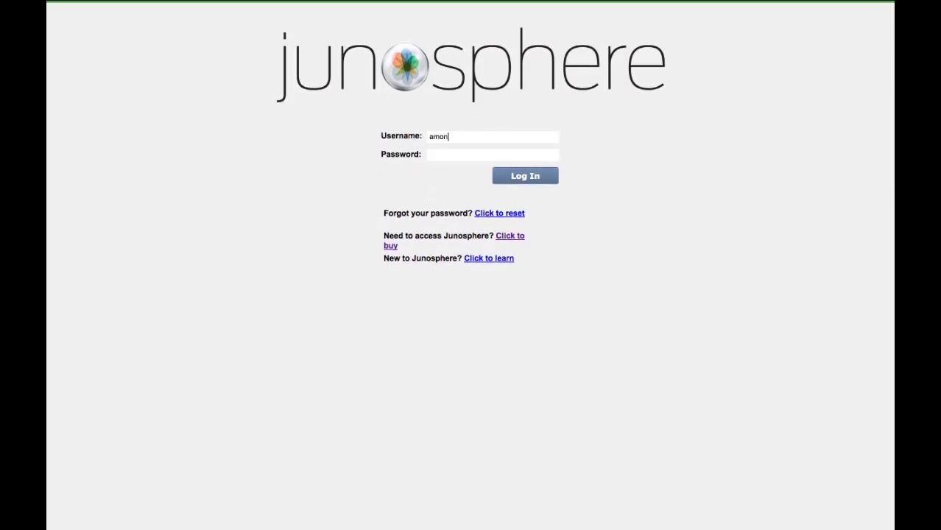
key(Tab)
text(••••••••)
key(Return)
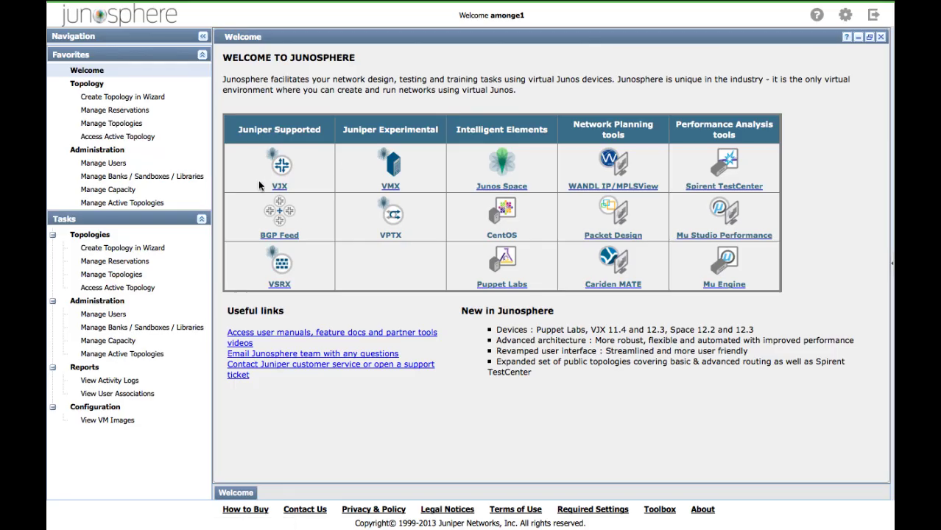
- Open Manage Capacity and select the Day_One_book_test bank (787 unassigned)
click(103, 190)
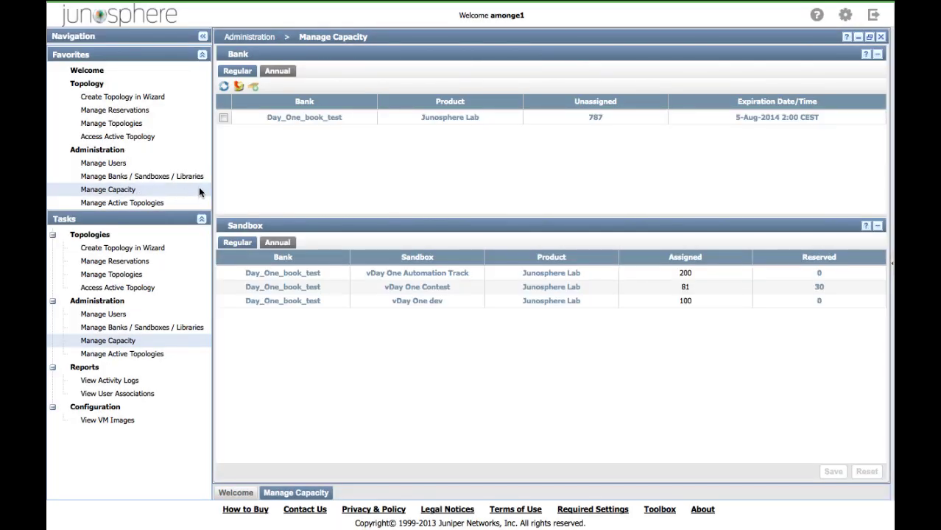
click(225, 119)
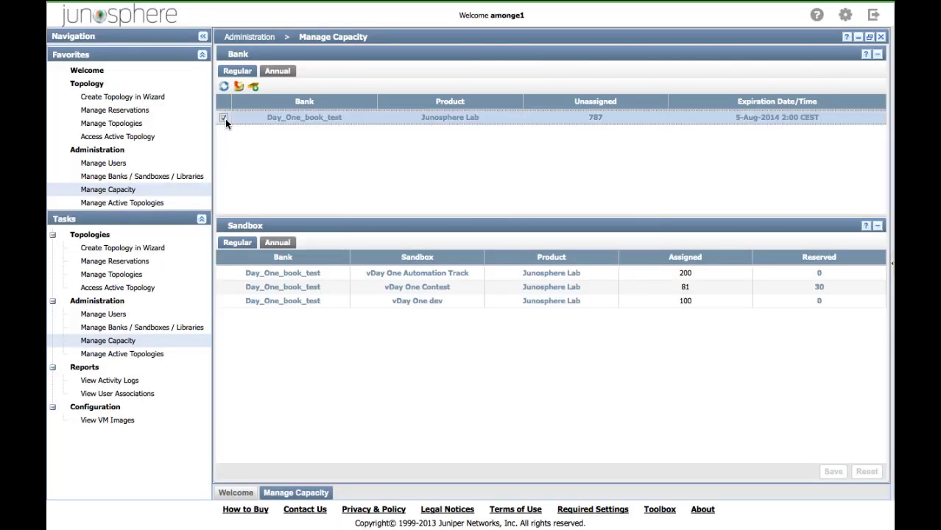
- Assign a quantity of 7 from the Day_One_book_test bank to my_Favourite_Sandbox
click(252, 88)
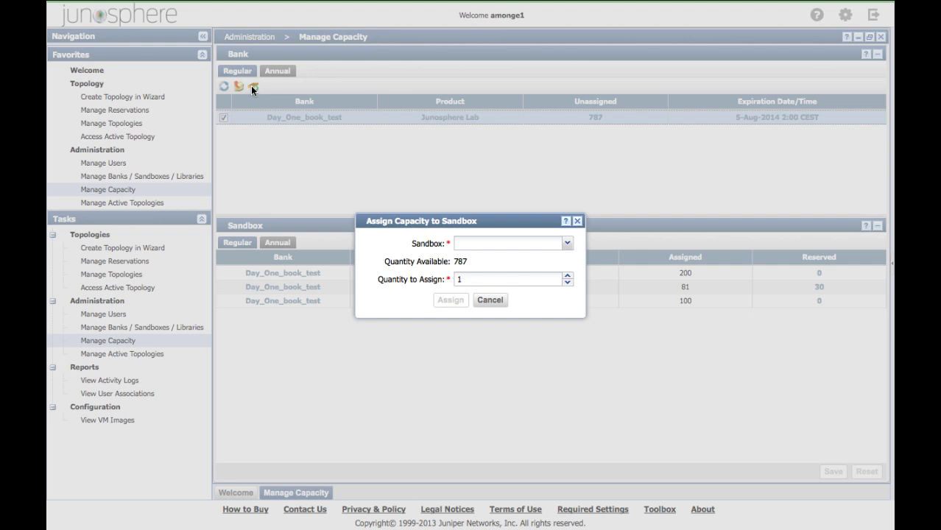
click(567, 244)
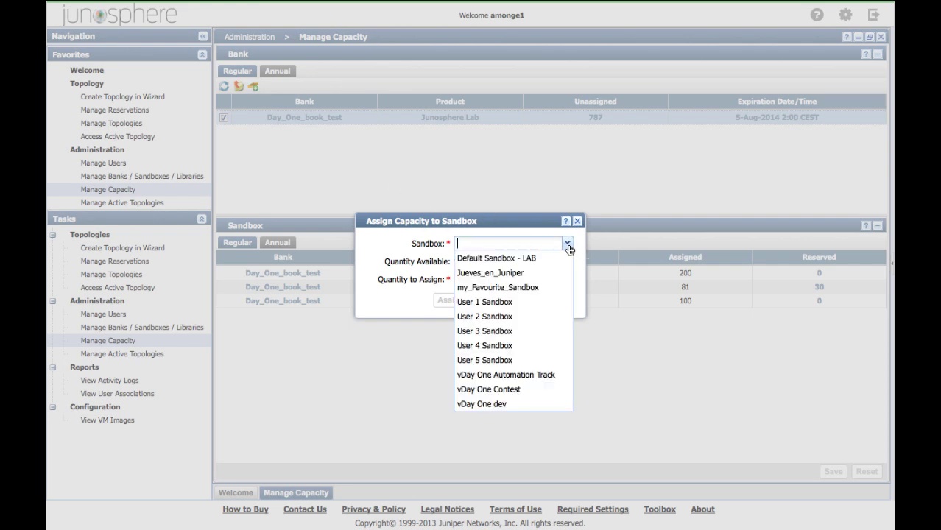
click(521, 289)
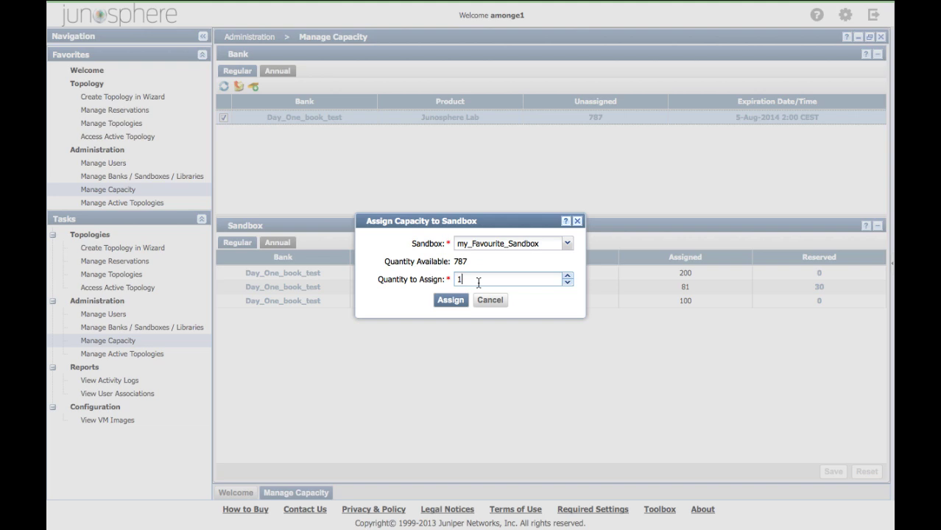
double_click(478, 282)
text(7)
click(451, 300)
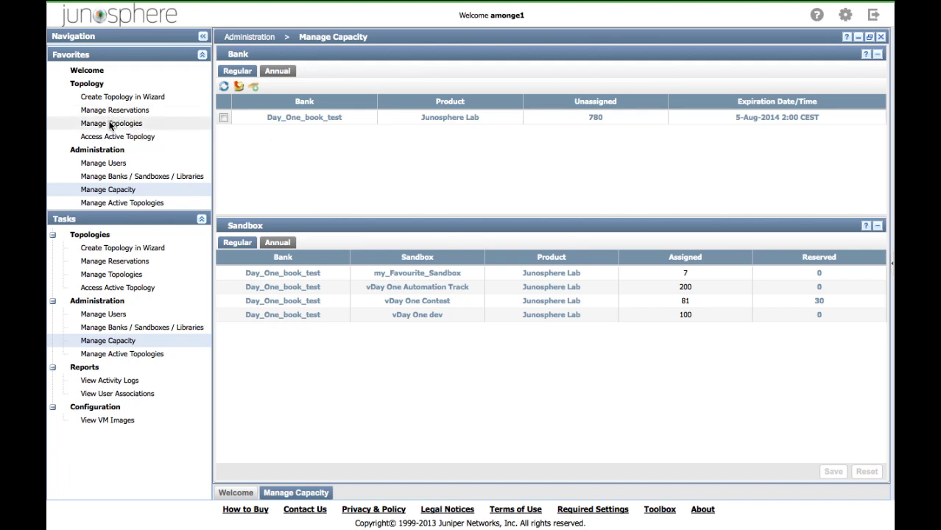
- Show Public topologies filtered to library 'day one' and widen the Name column
click(105, 126)
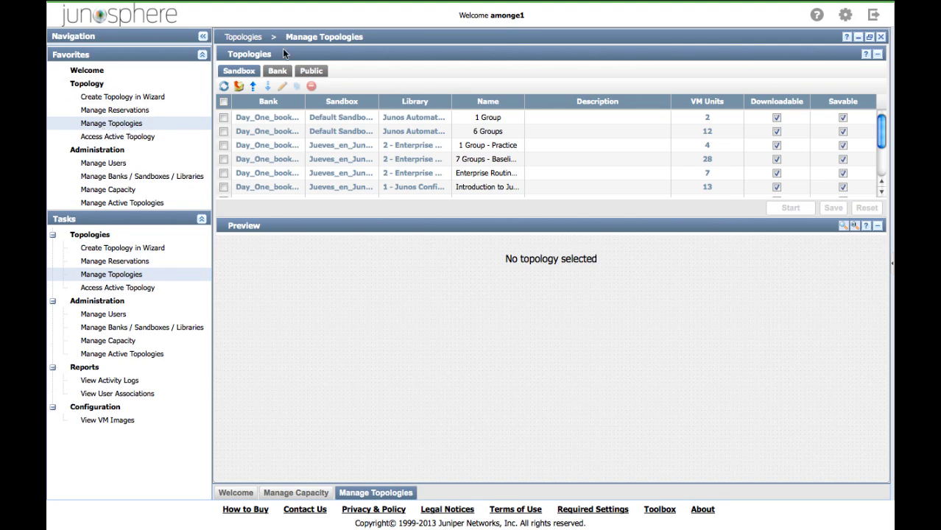
click(321, 74)
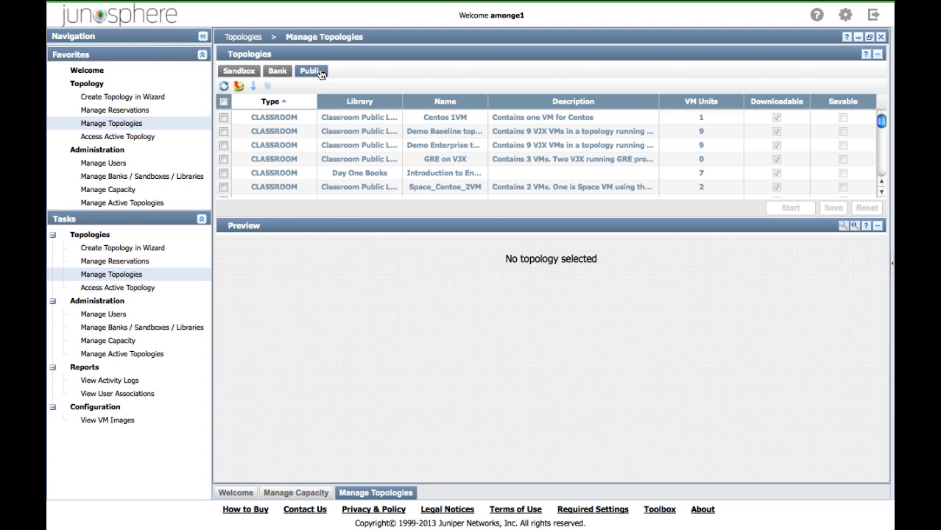
click(396, 105)
mouse_move(427, 177)
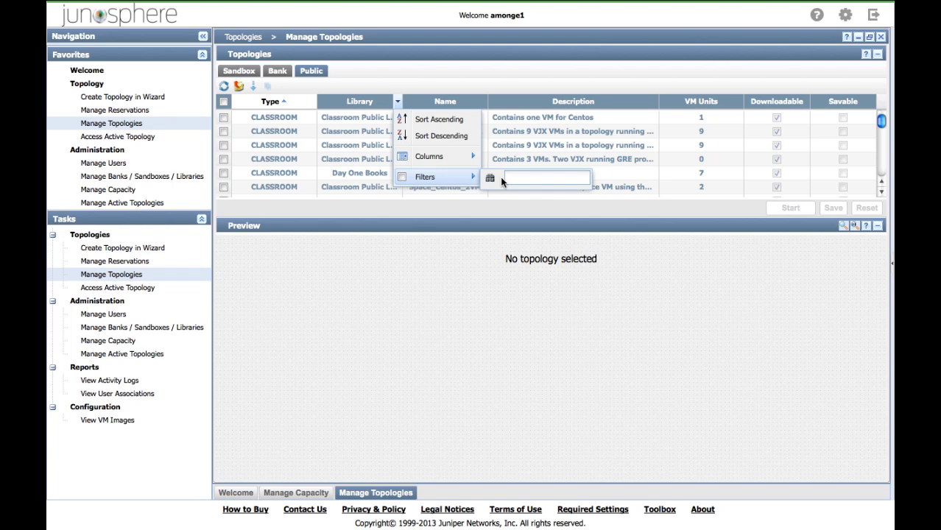
text(day one)
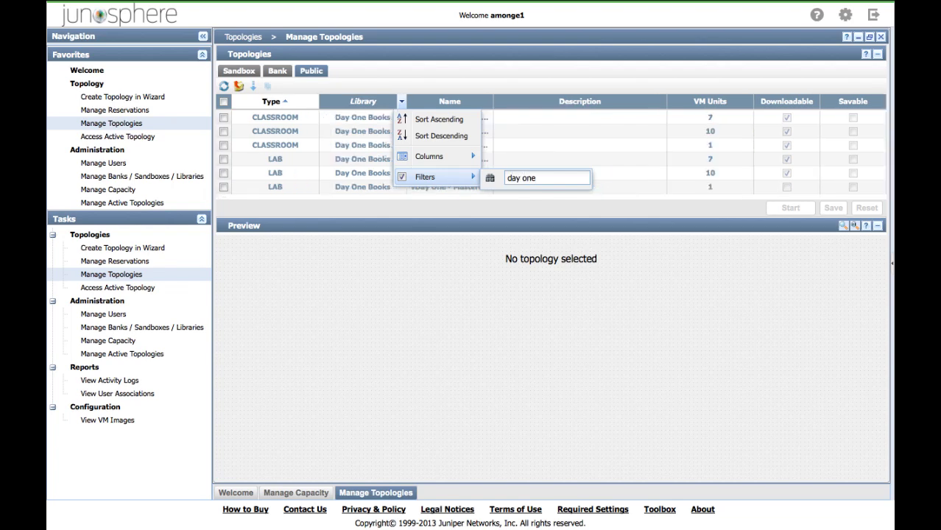
key(Escape)
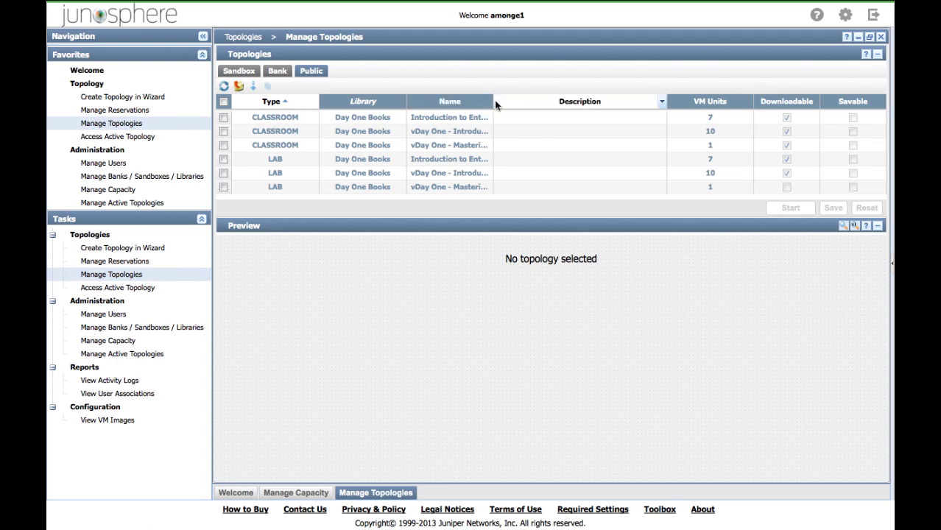
drag(494, 104, 651, 93)
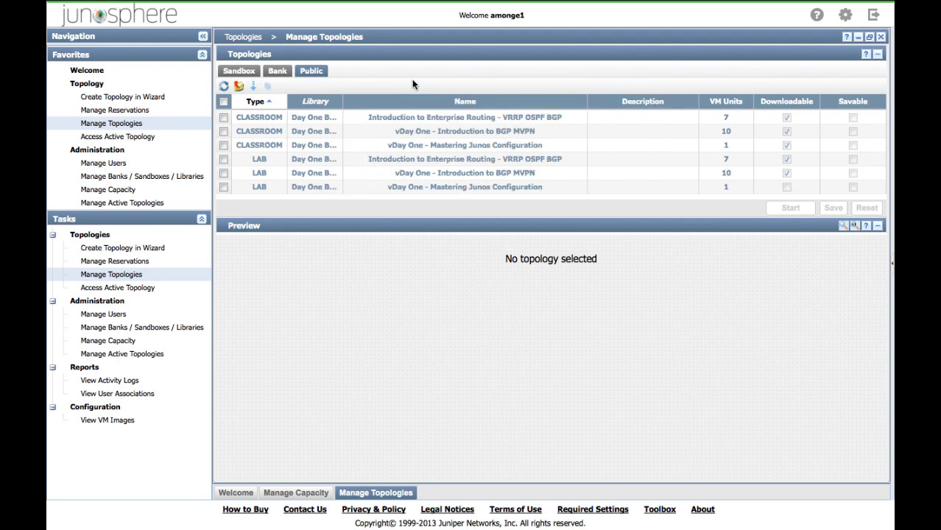
- Select the LAB 'Introduction to Enterprise Routing - VRRP OSPF BGP' row and inspect each router in its Preview
click(223, 160)
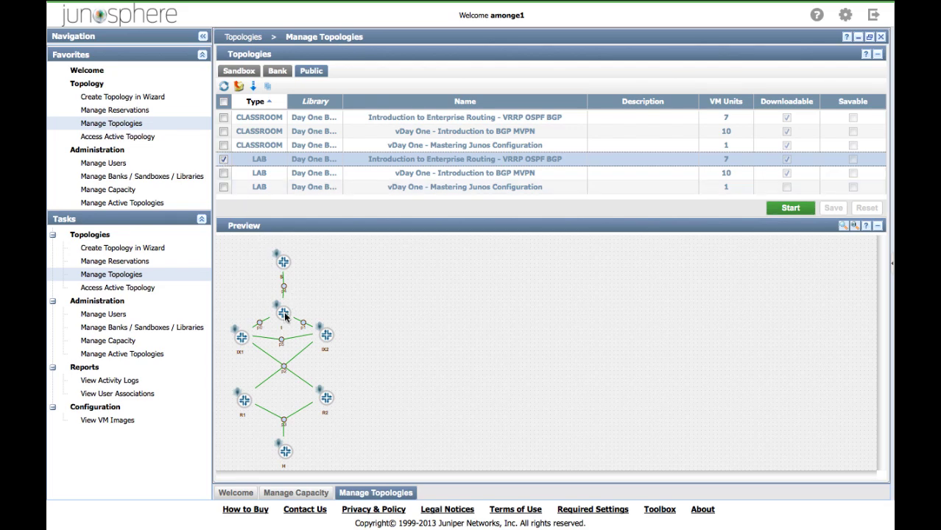
mouse_move(322, 335)
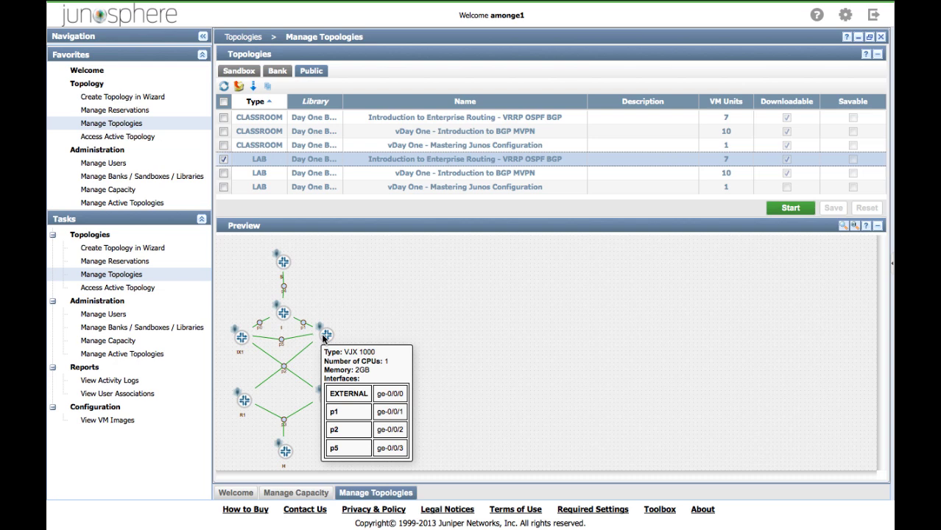
mouse_move(328, 398)
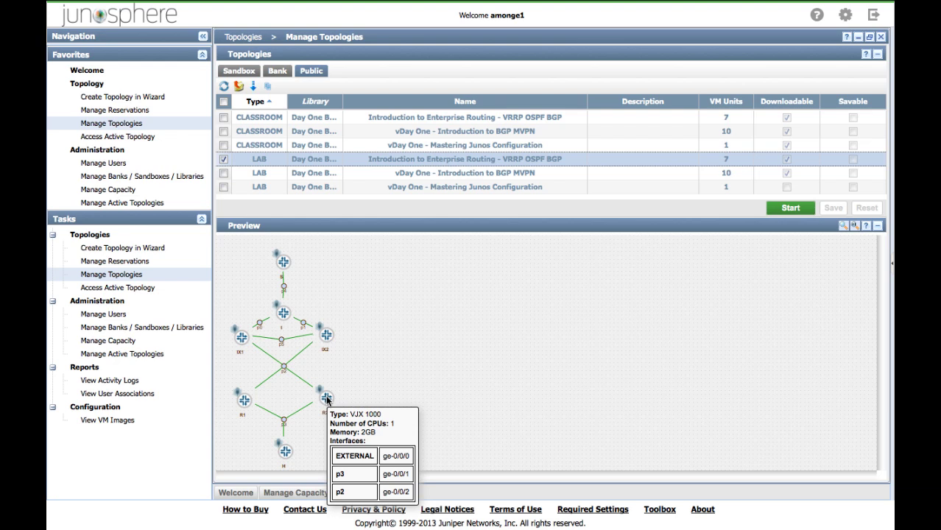
mouse_move(285, 452)
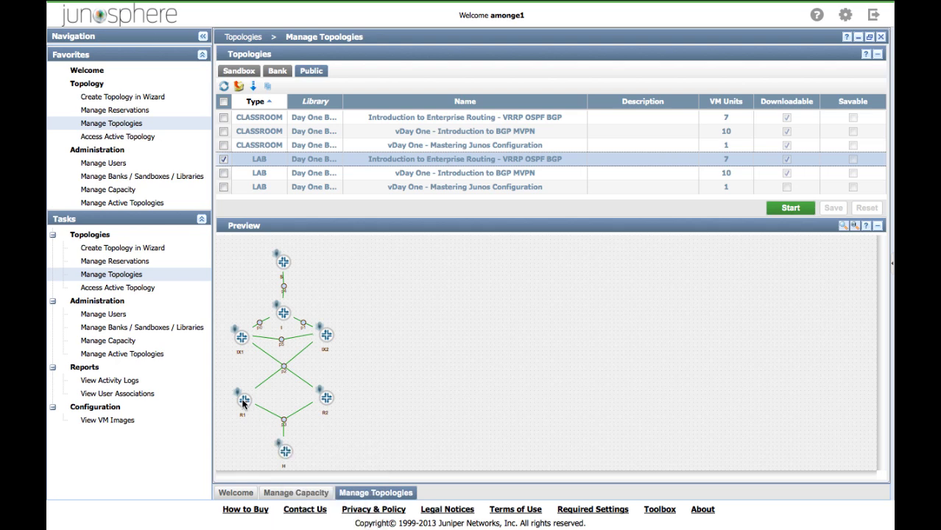
mouse_move(243, 401)
mouse_move(242, 339)
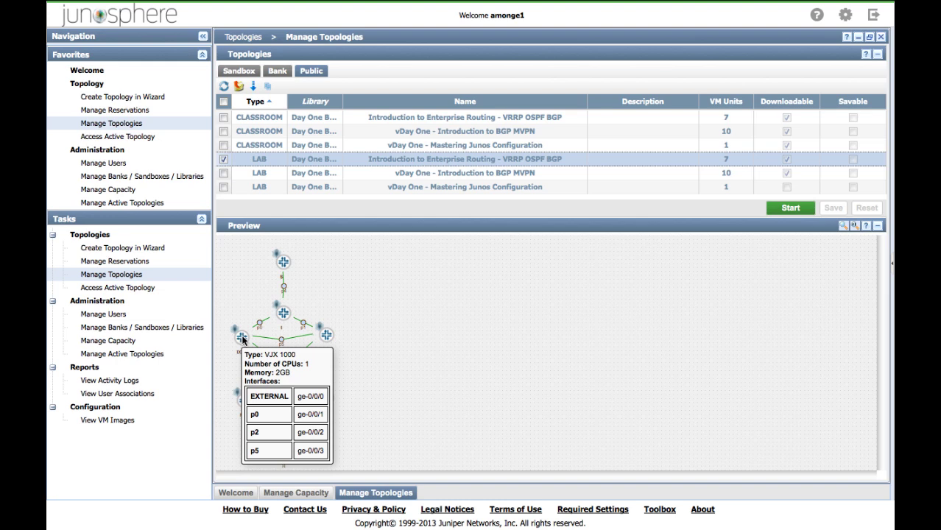
mouse_move(284, 315)
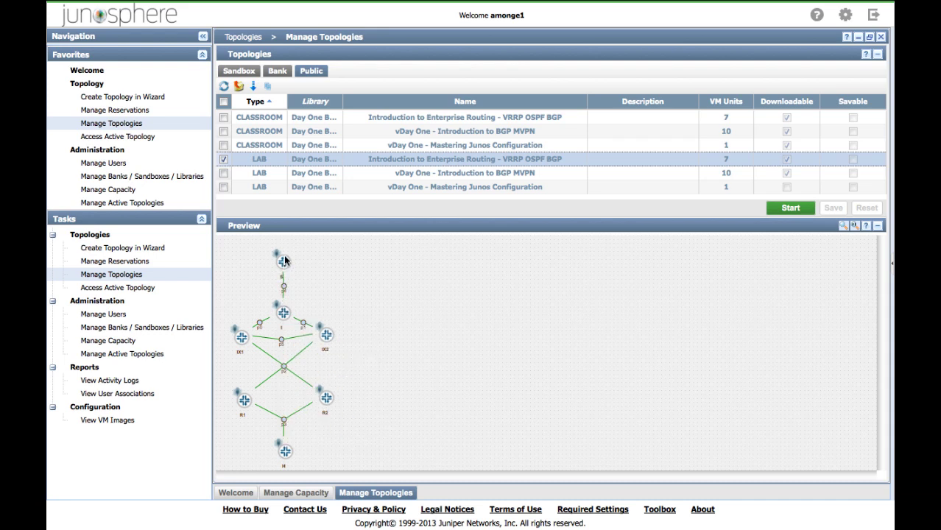
mouse_move(284, 261)
- Start the VRRP OSPF BGP lab in my_Favourite_Sandbox with a 1-day reservation
click(786, 212)
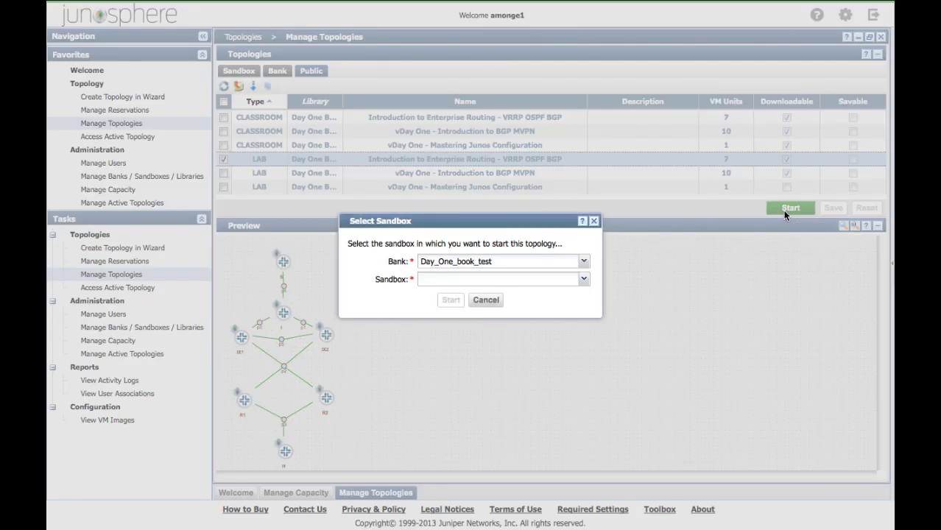
click(582, 281)
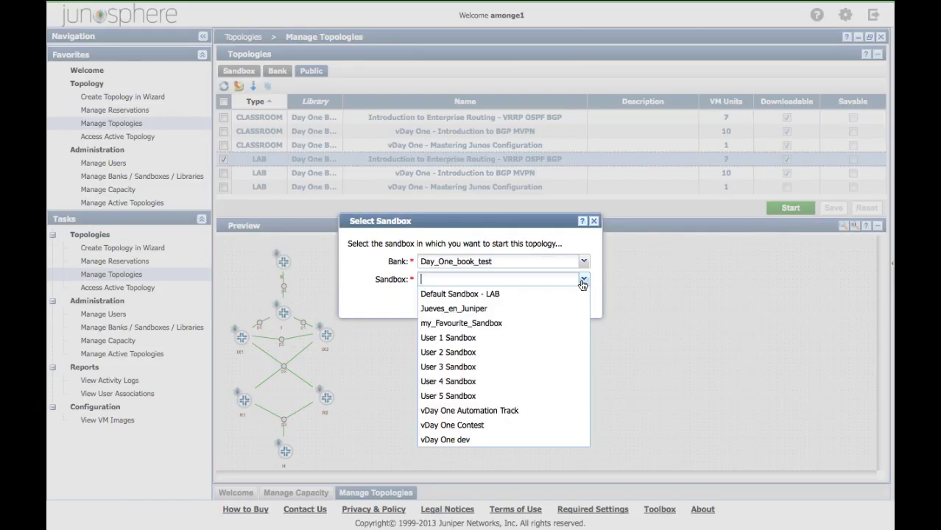
click(540, 321)
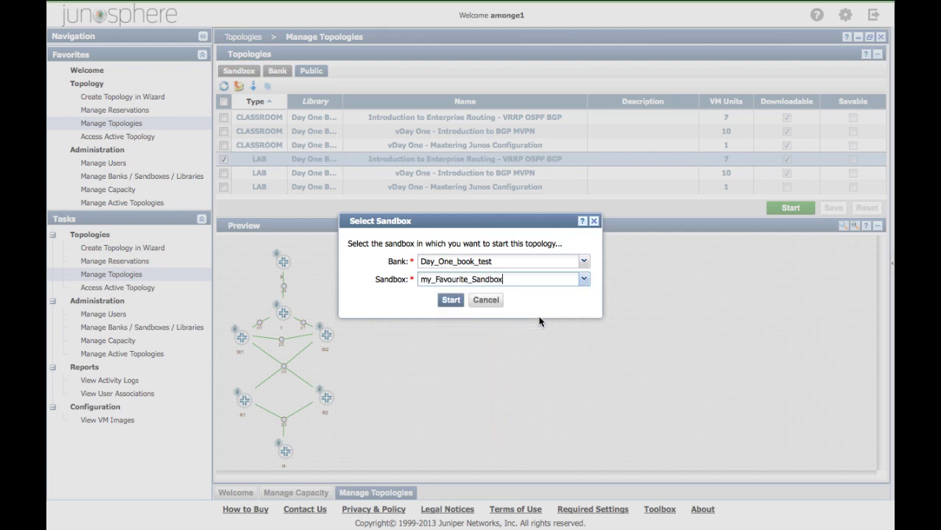
click(445, 299)
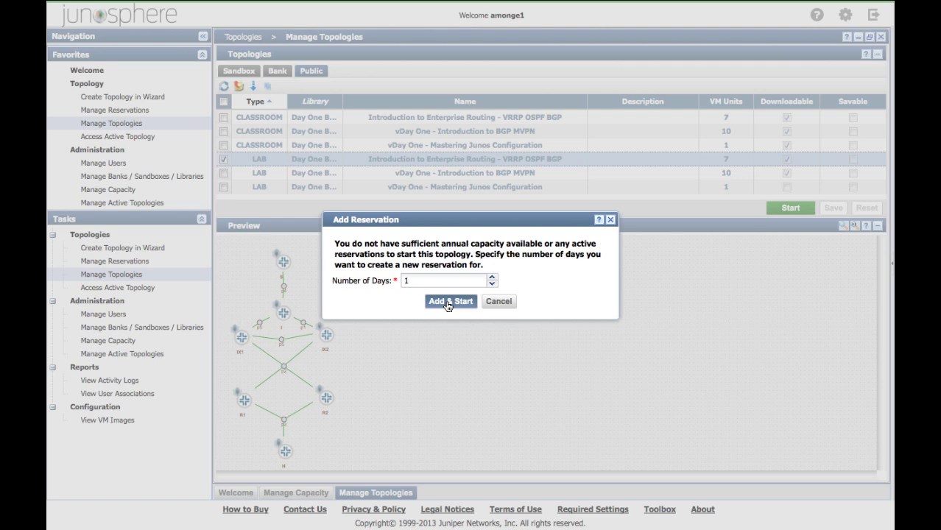
click(448, 303)
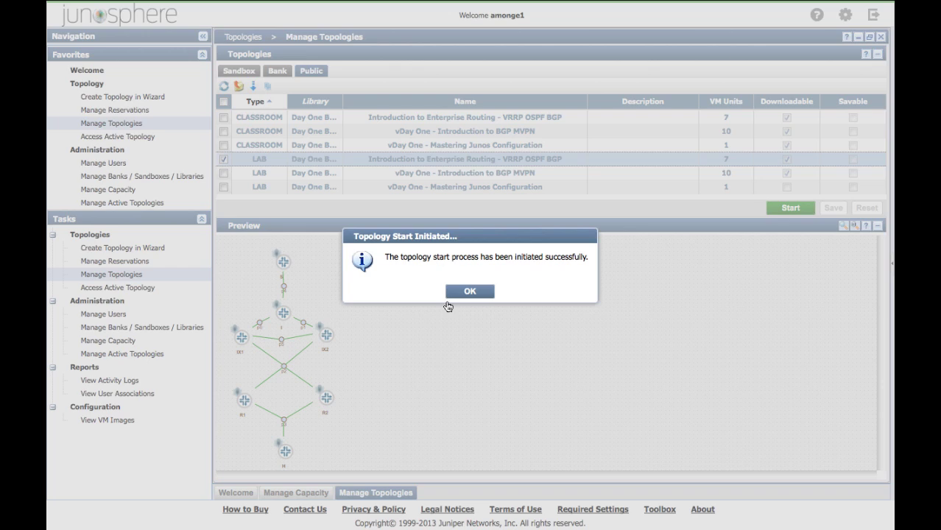
- Dismiss the start notice, refresh the startup messages, then join the running VRRP OSPF BGP topology
click(475, 290)
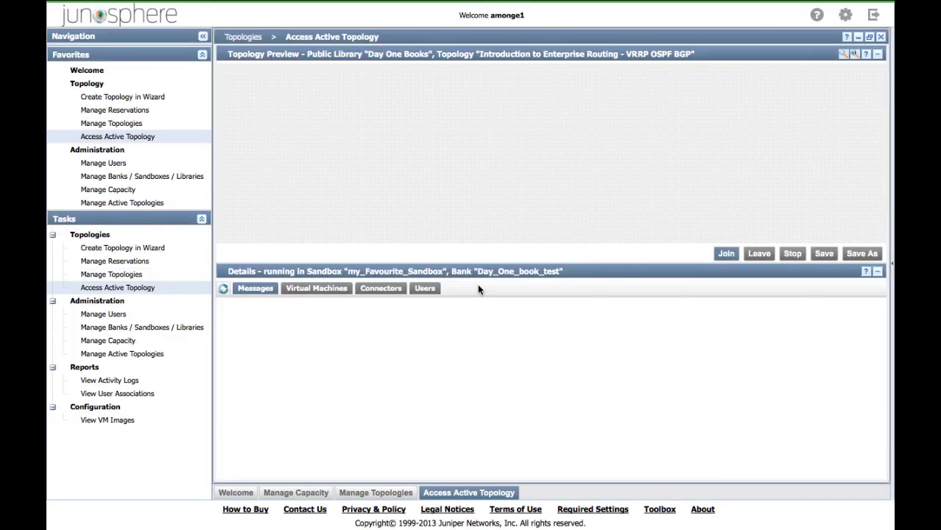
click(223, 289)
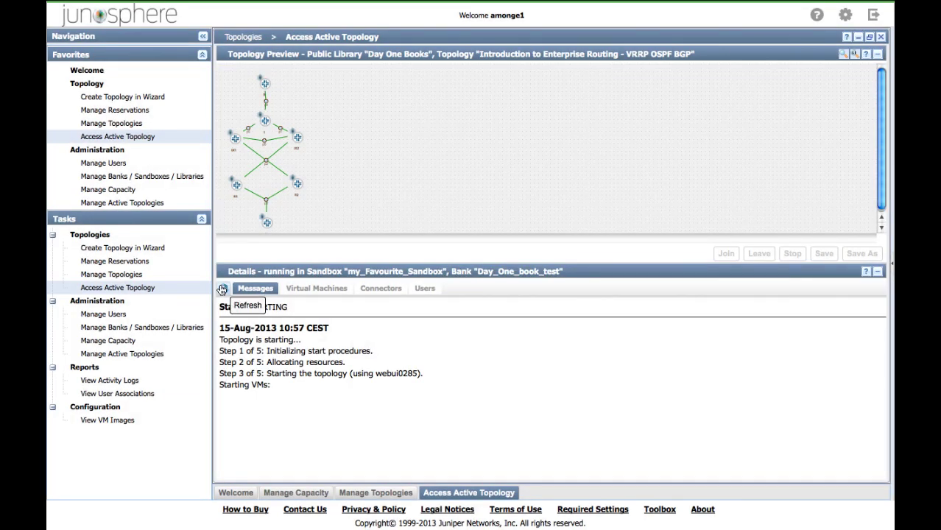
click(222, 288)
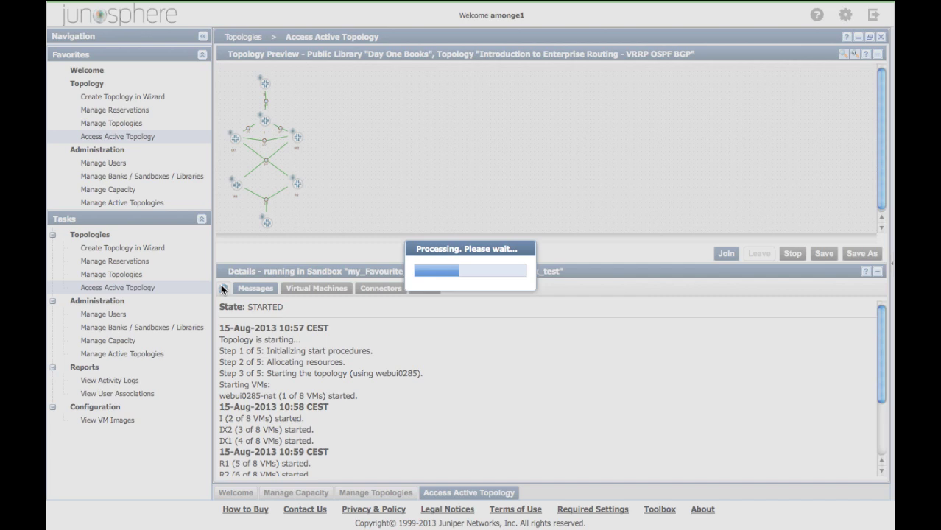
scroll(351, 361, down, 3)
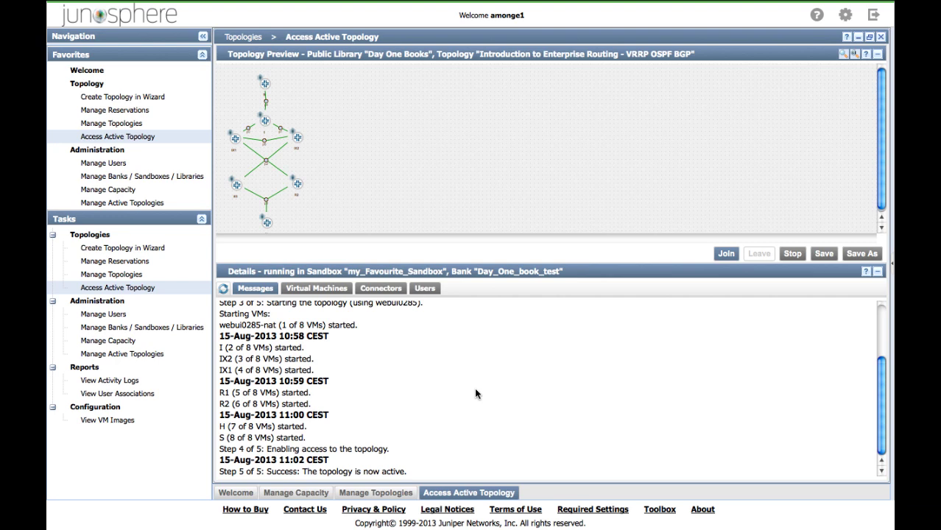
scroll(475, 394, up, 3)
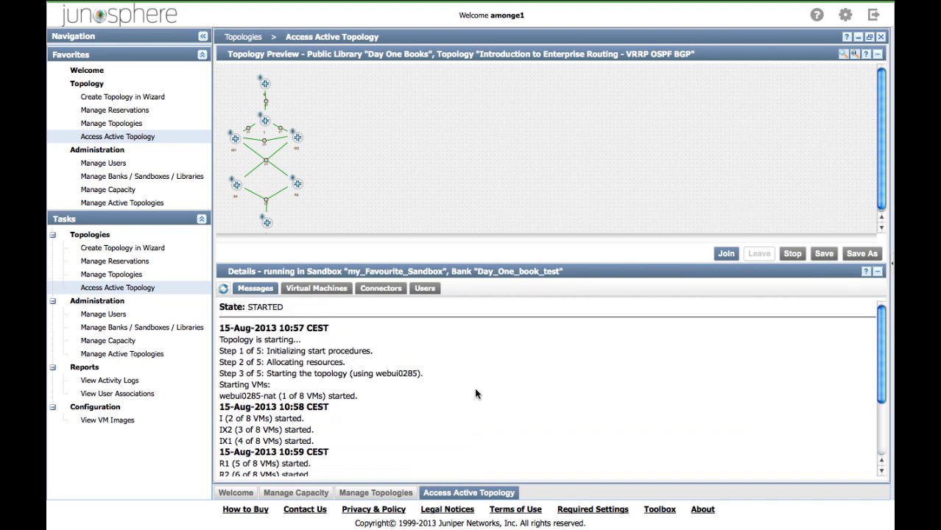
click(723, 253)
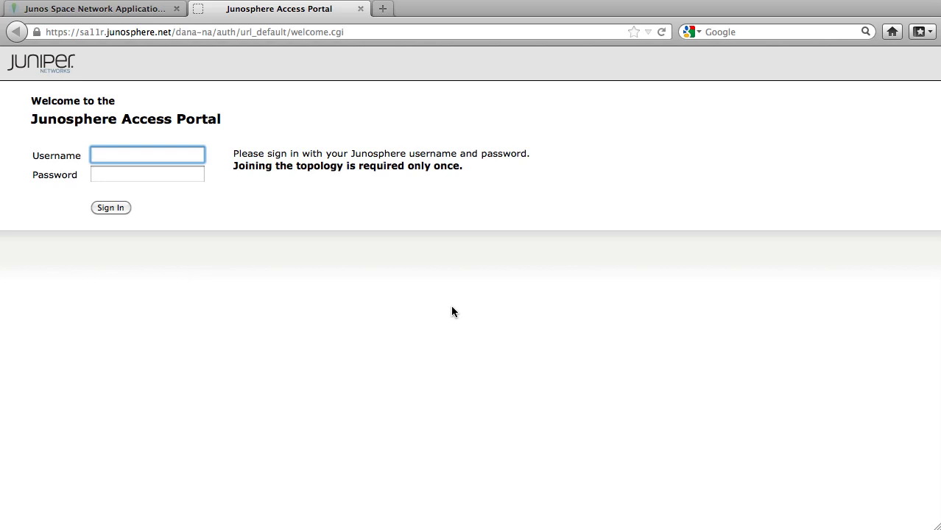
- Sign in to the Junosphere Access Portal with the portal username and password
text(Demo_2a)
key(Tab)
text(•••••••••)
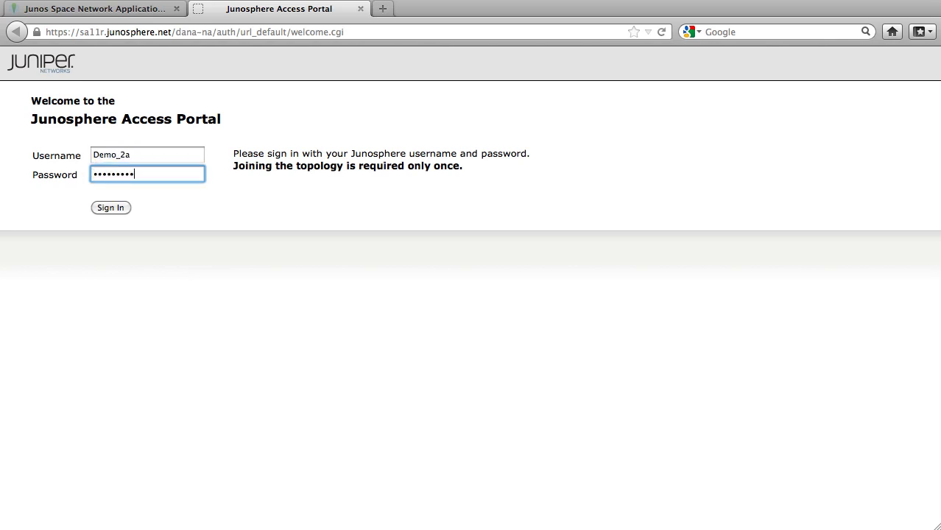
click(111, 207)
click(142, 384)
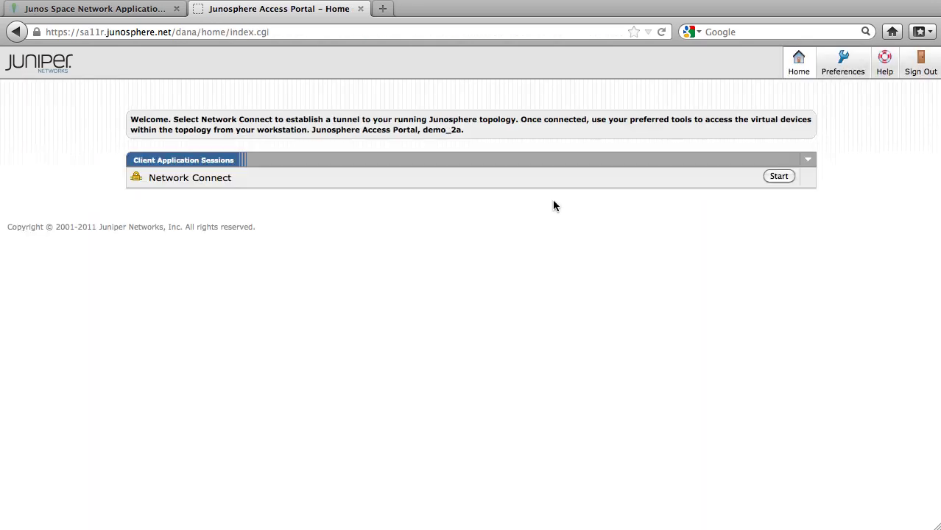
- Launch Network Connect, trusting the certificate and allowing the applet to install
click(770, 176)
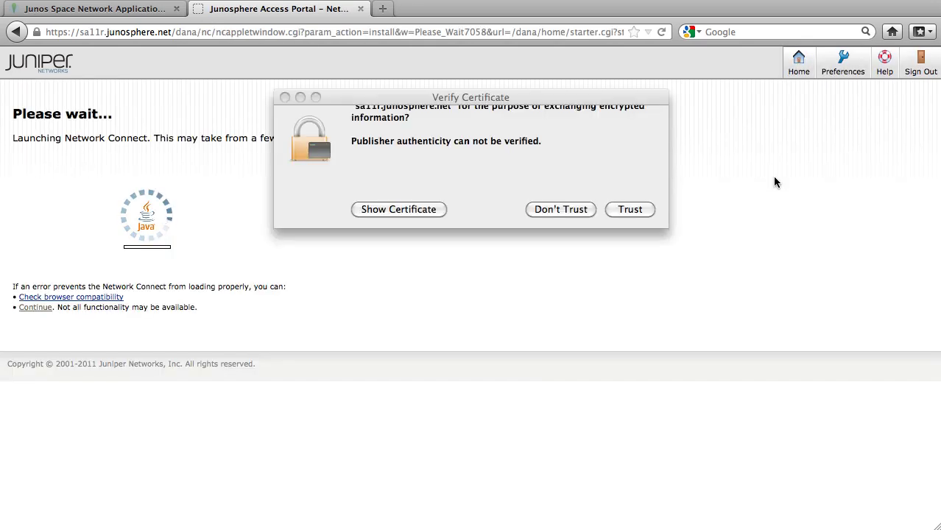
click(631, 209)
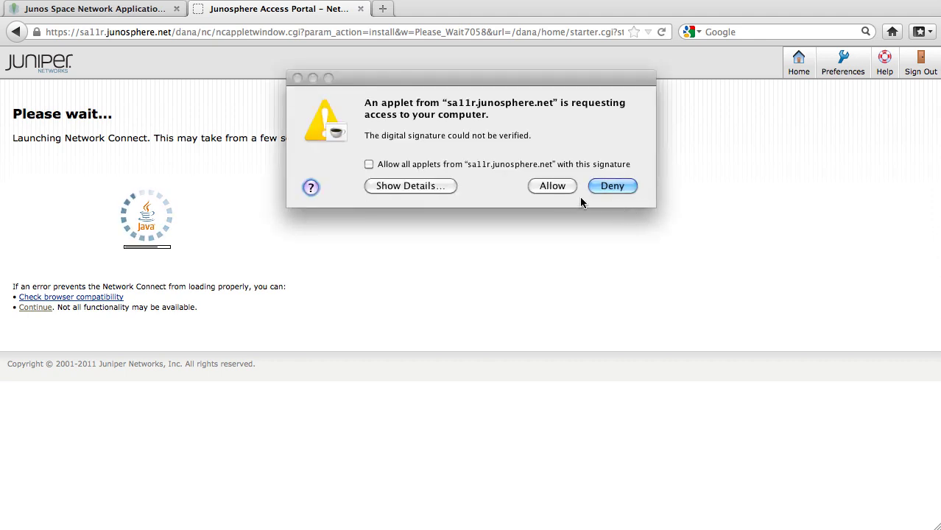
click(556, 186)
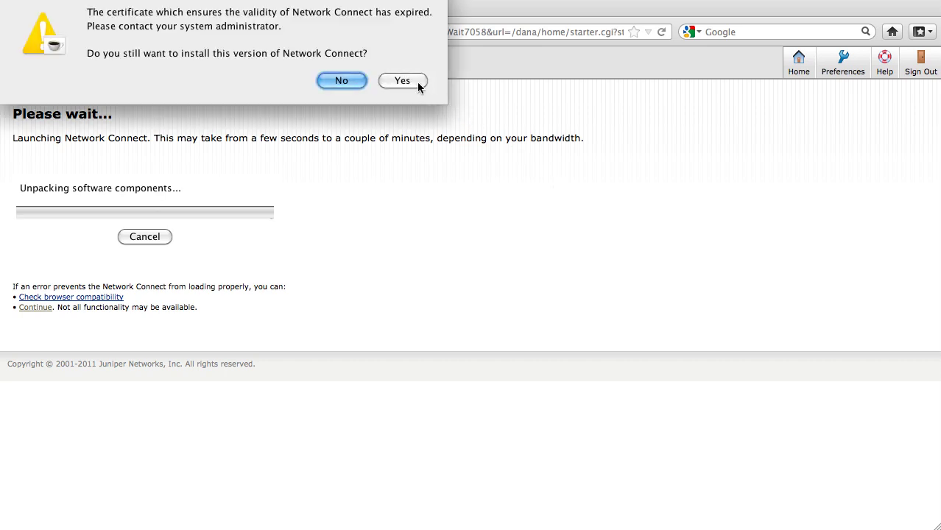
click(403, 81)
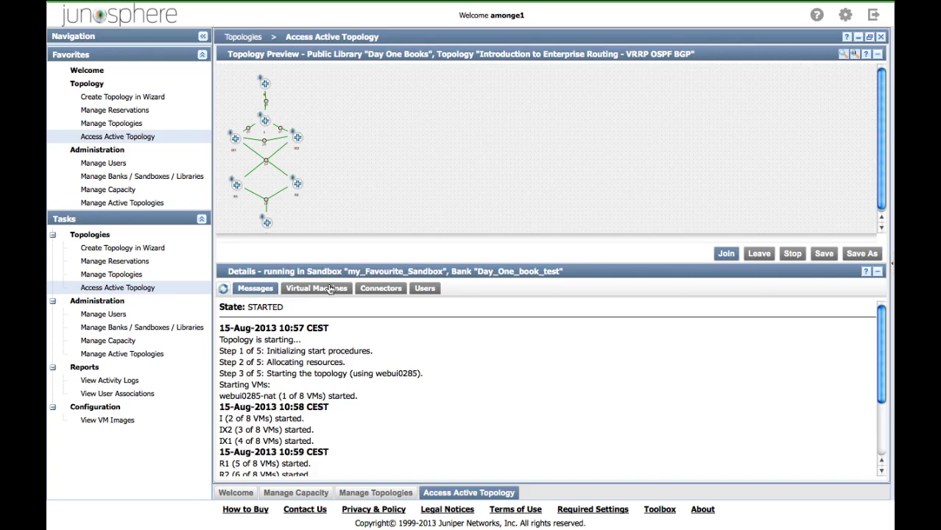
- Show the Virtual Machines tab listing all seven VMs with IP addresses and telnet ports
click(329, 289)
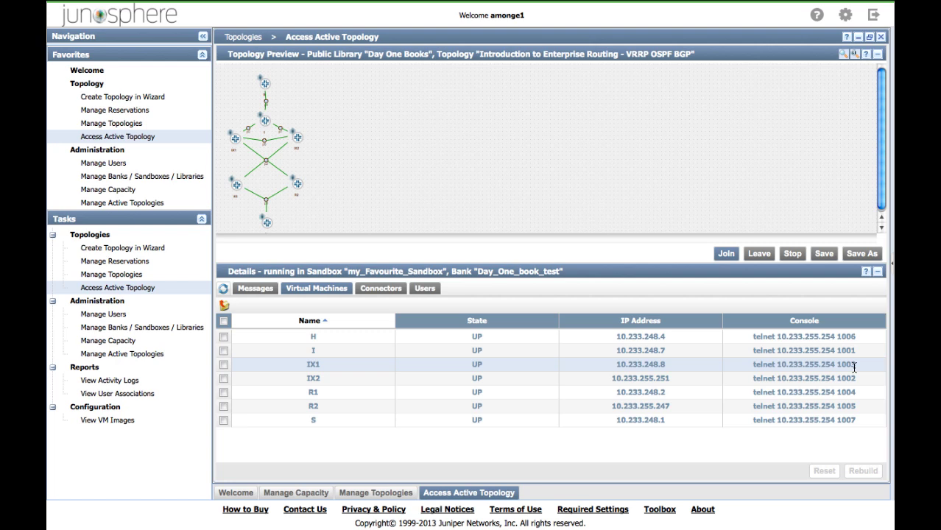
- Telnet to R1 at 10.233.248.2 and log in using the password shown in the banner
text(tel)
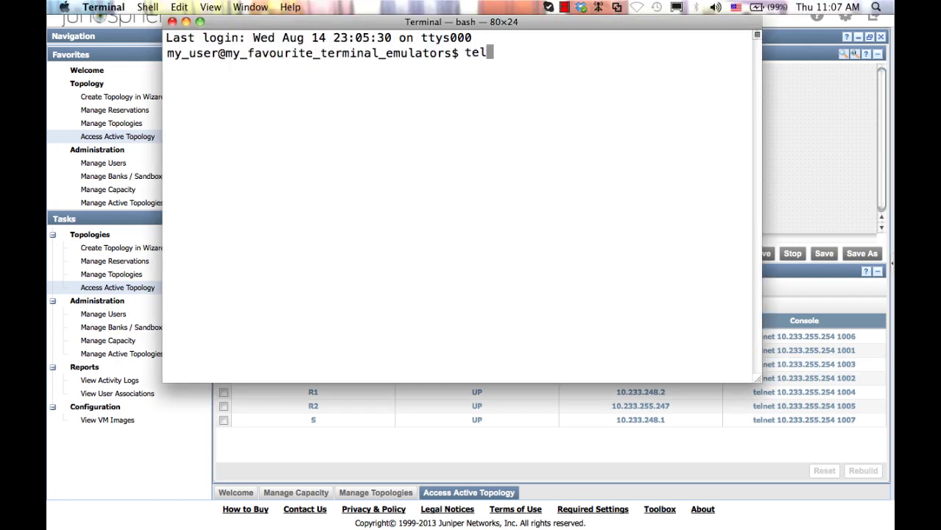
text(net 10.233.248.2)
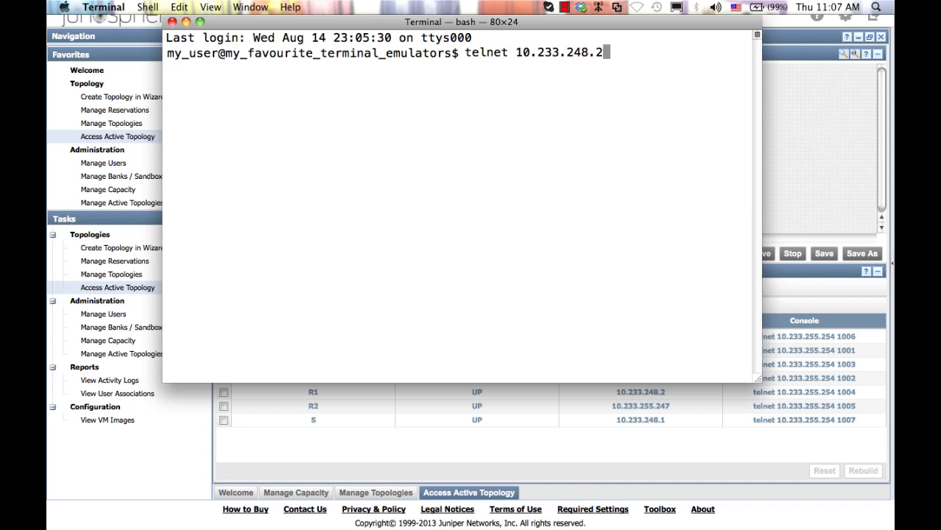
key(Return)
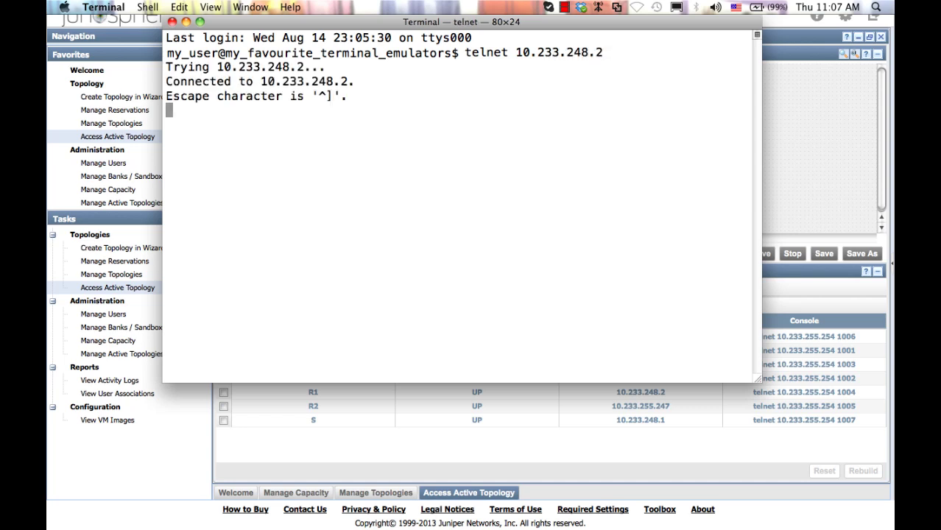
key(Return)
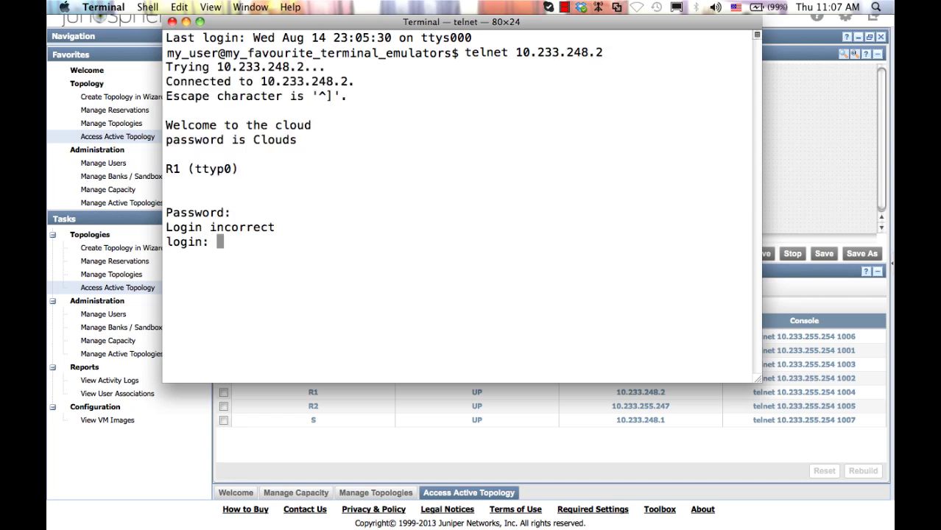
text(juniper)
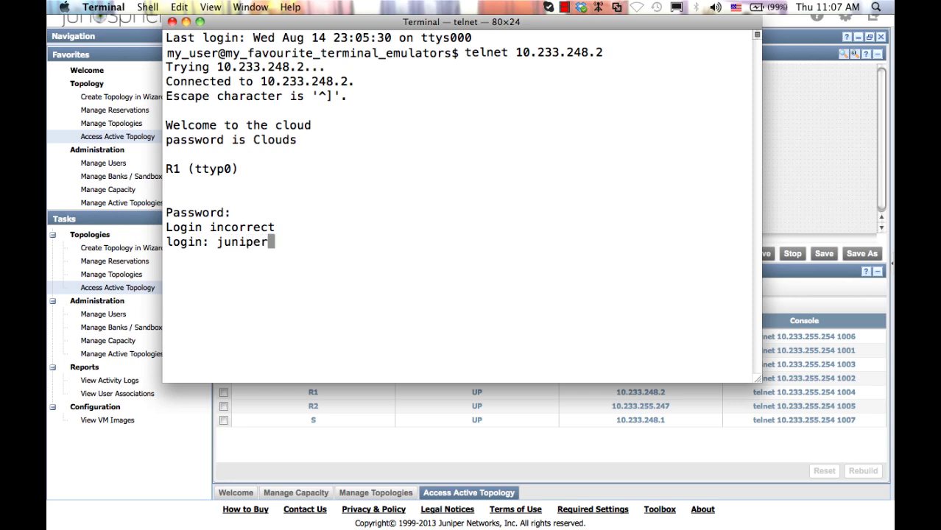
key(Return)
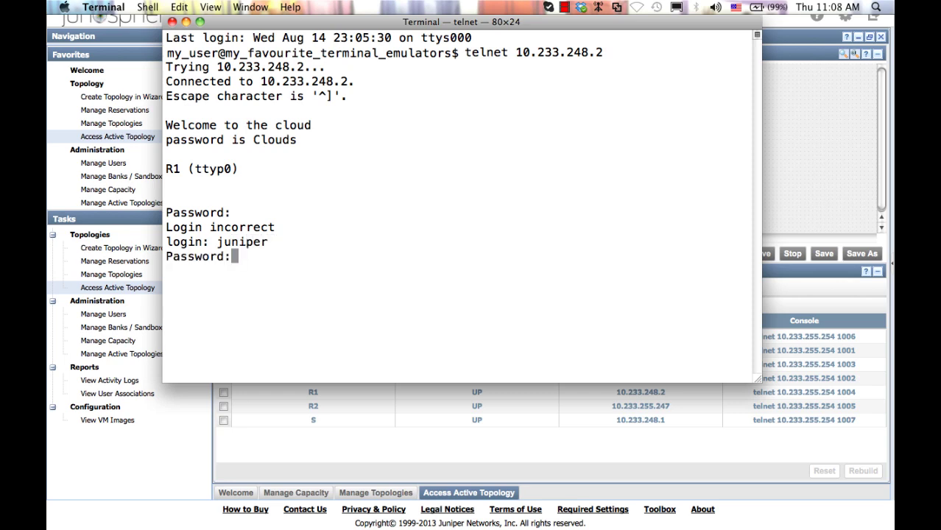
double_click(280, 140)
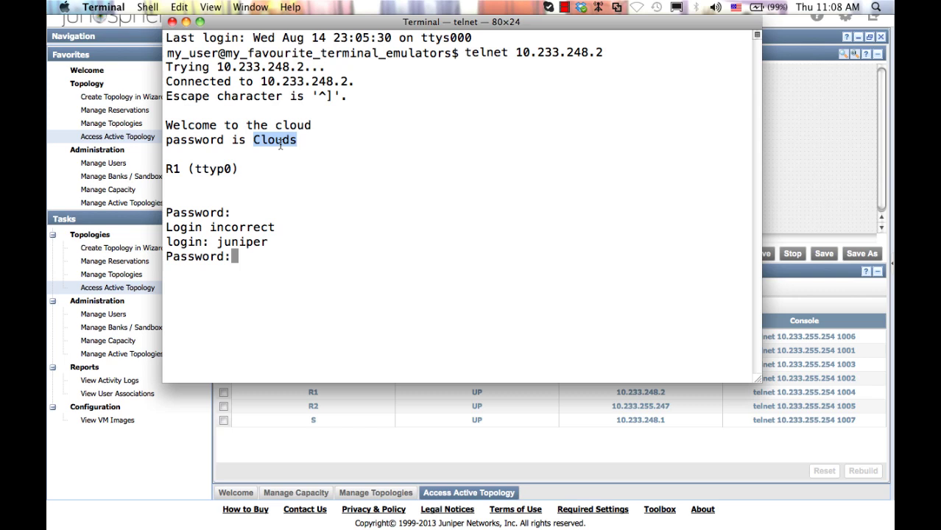
key(super+c)
key(super+v)
key(Return)
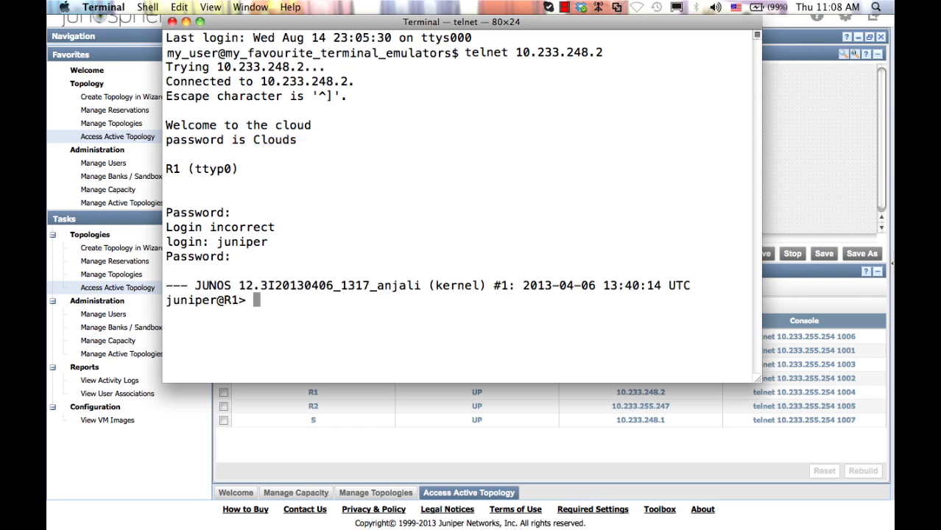
- Run 'show interfaces terse routing-instance default' on R1, then ping 10.1.1.2 and stop it
text(show interfaces t)
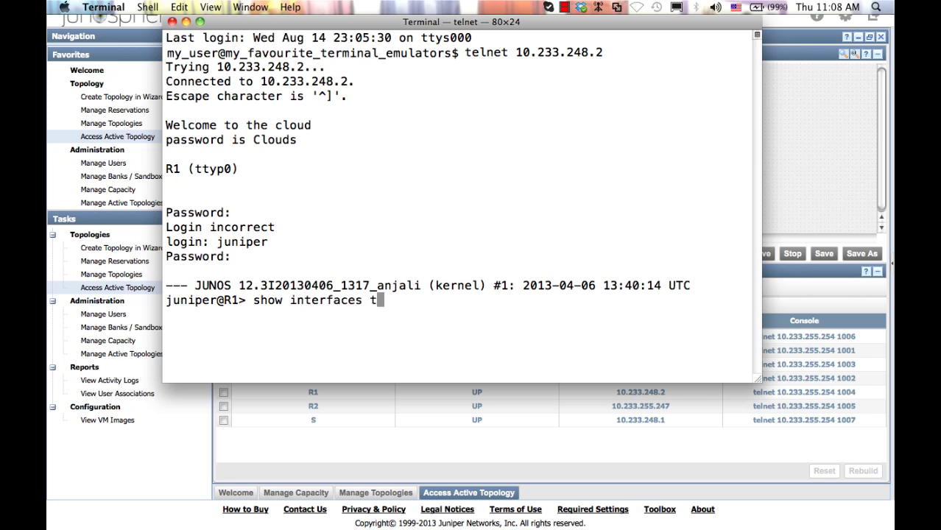
text(erse routing-instance defaul)
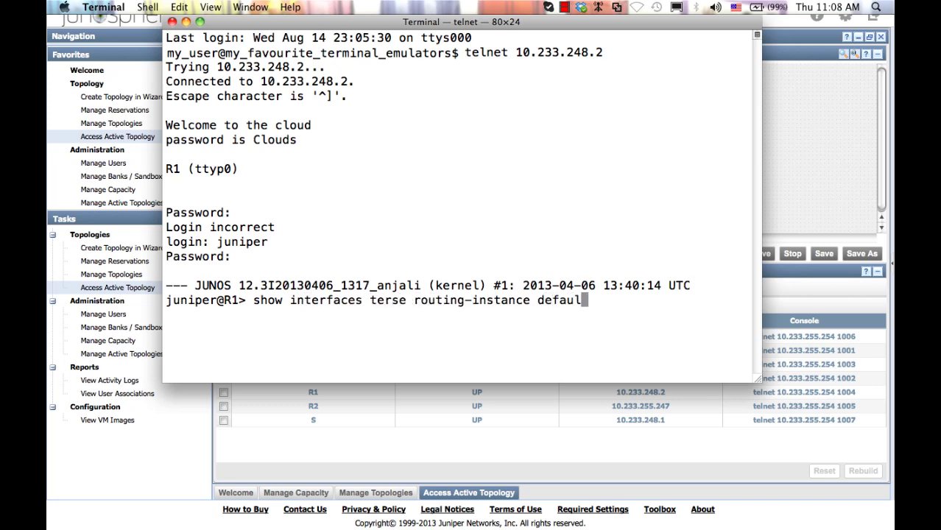
text(t)
key(Return)
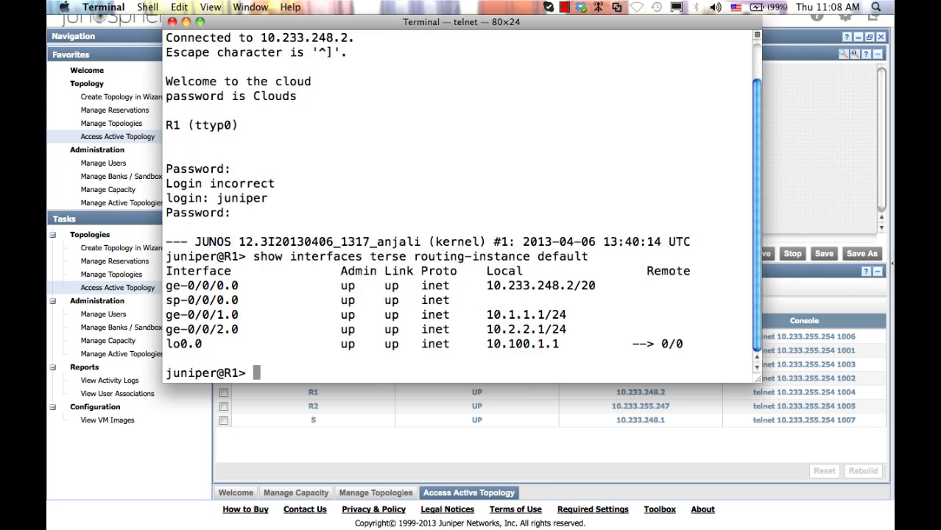
text(ping 10.)
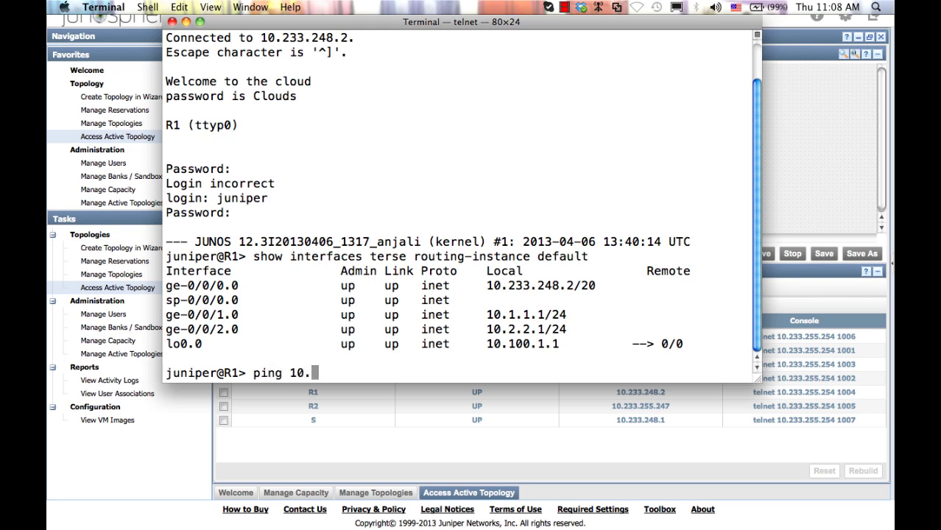
text(1.1.2)
key(Return)
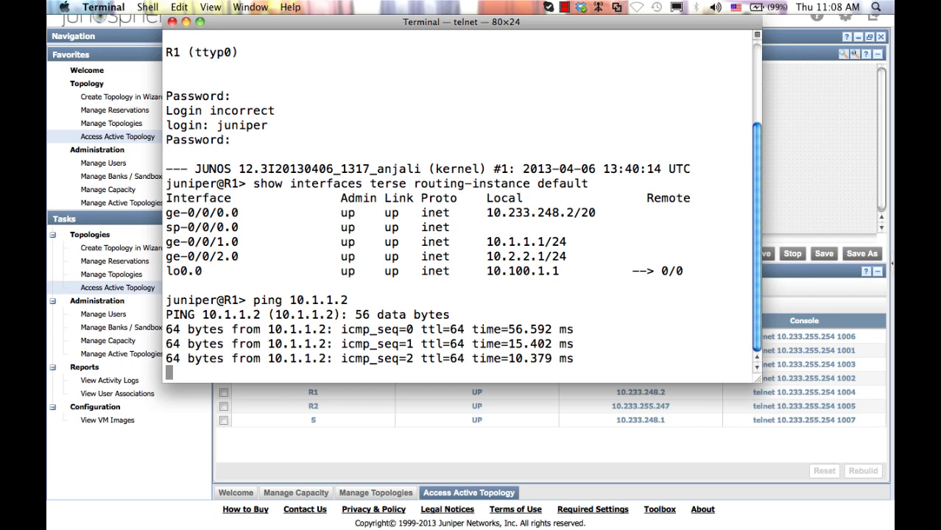
key(ctrl+c)
- Download the LAB Introduction to Enterprise Routing - VRRP OSPF BGP topology as a zip from Manage Topologies
key(super+Tab)
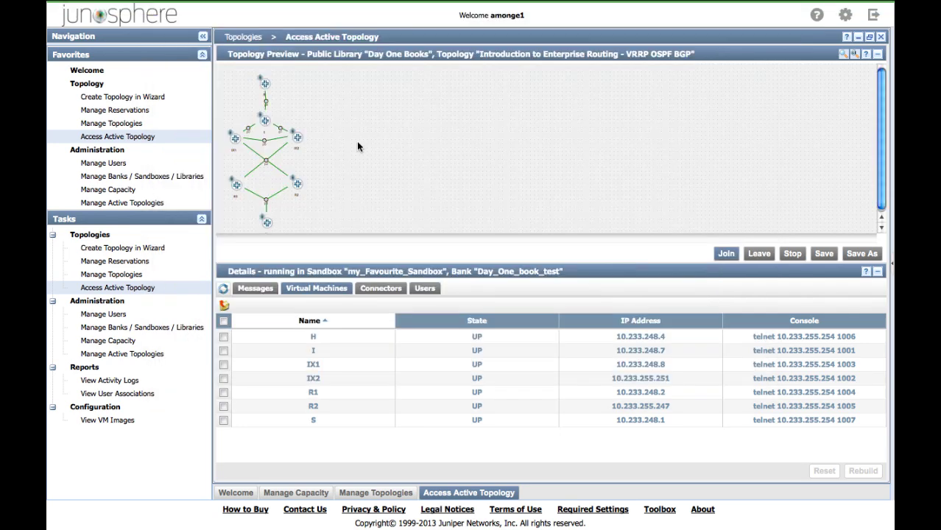
click(138, 124)
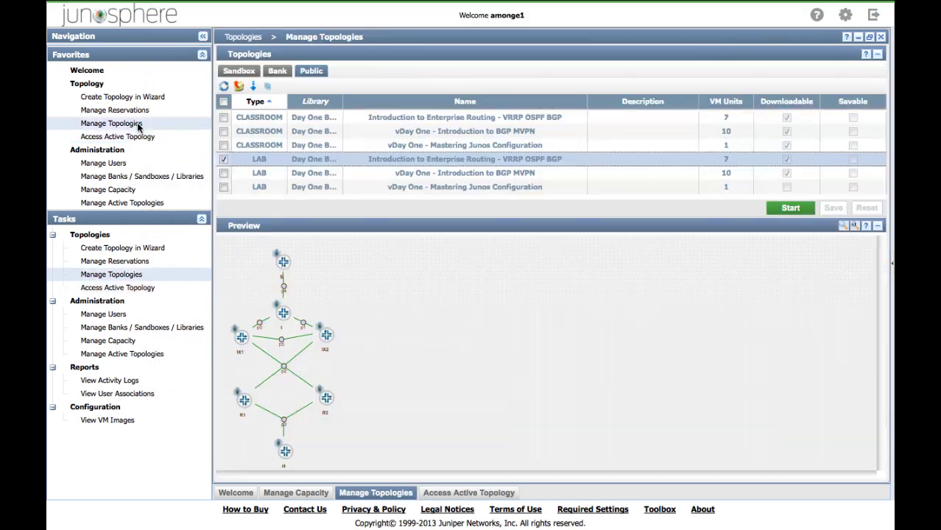
click(254, 87)
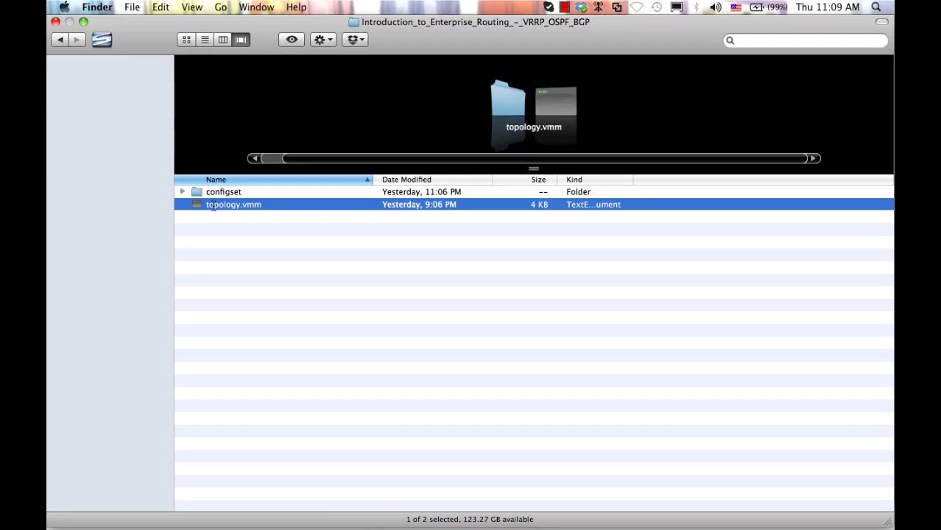
- Open topology.vmm in TextEdit and scroll through its IX1, R1 and R2 VM and bridge definitions
double_click(212, 207)
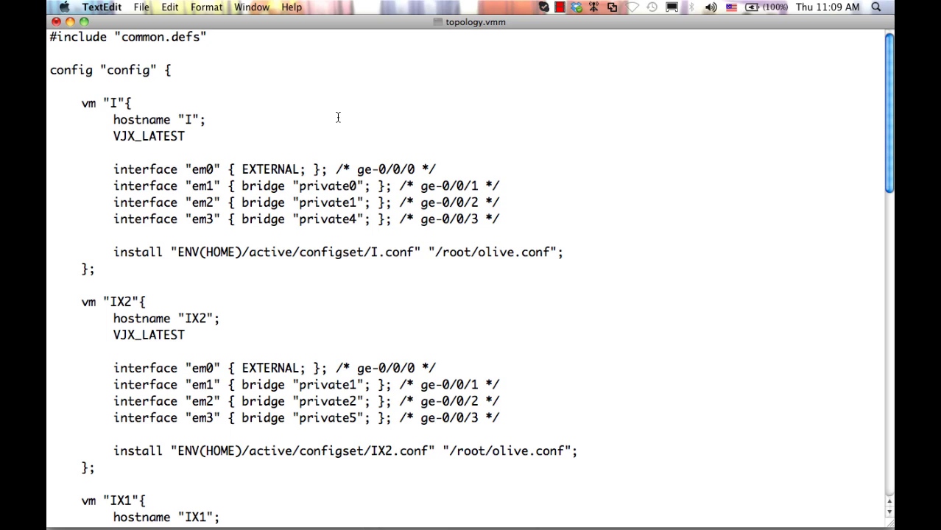
scroll(338, 117, down, 3)
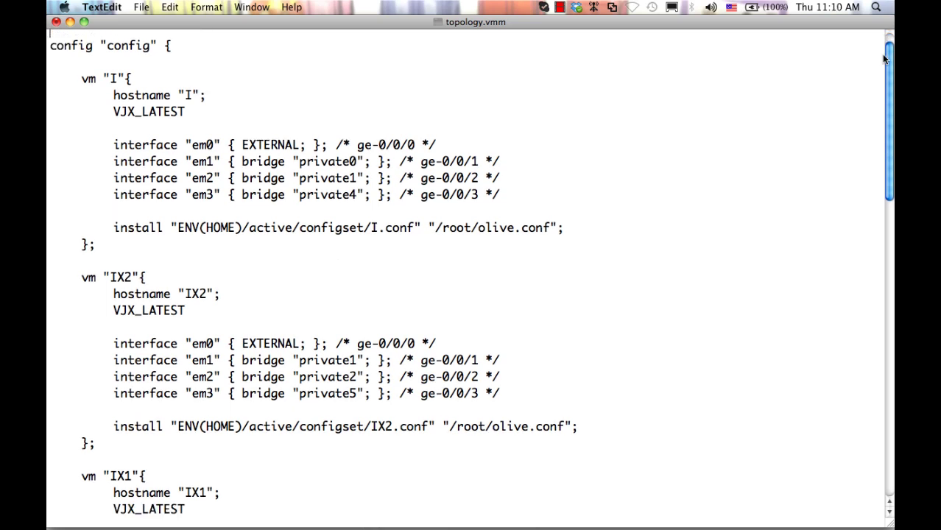
drag(883, 65, 874, 218)
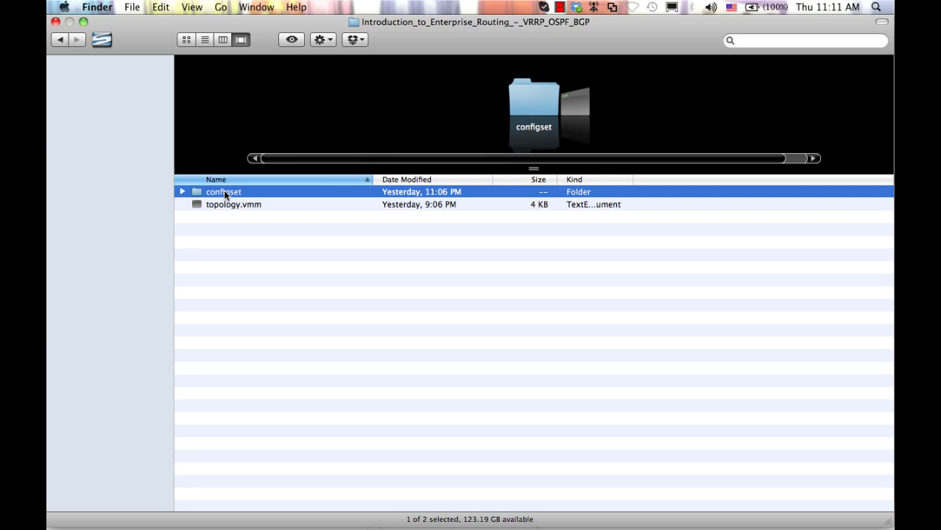
- Open the configset folder to list its seven .conf files, H through S
double_click(224, 191)
click(245, 298)
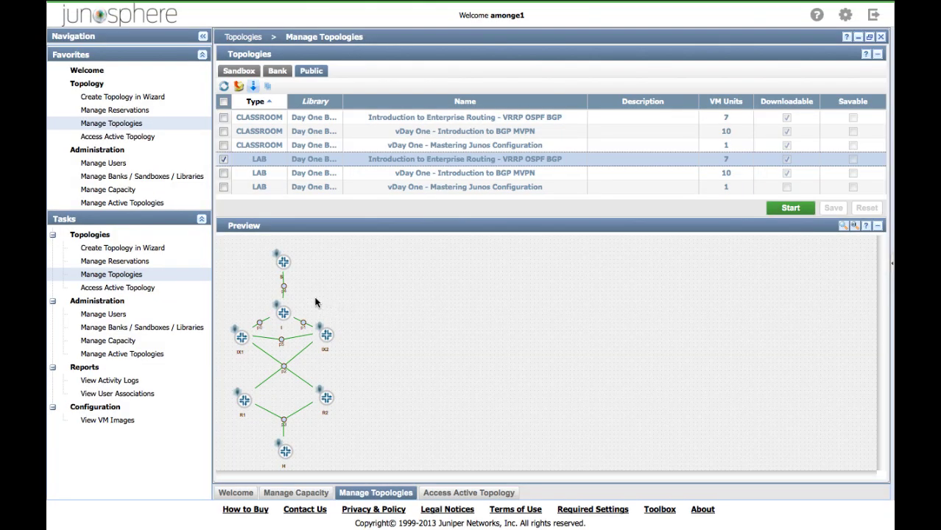
- Launch Create Topology in Wizard from the Navigation panel
click(130, 99)
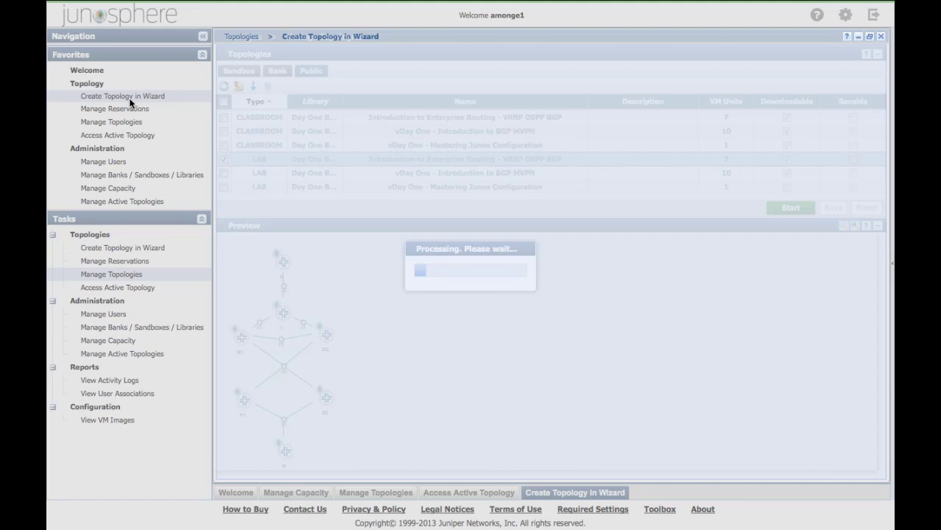